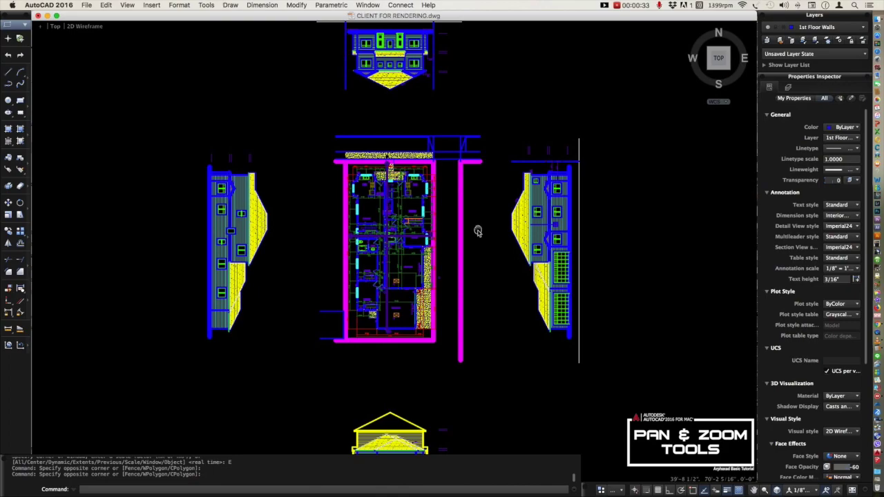
Nudge the house drawing slightly left in the view
scroll(477, 230, down, 1)
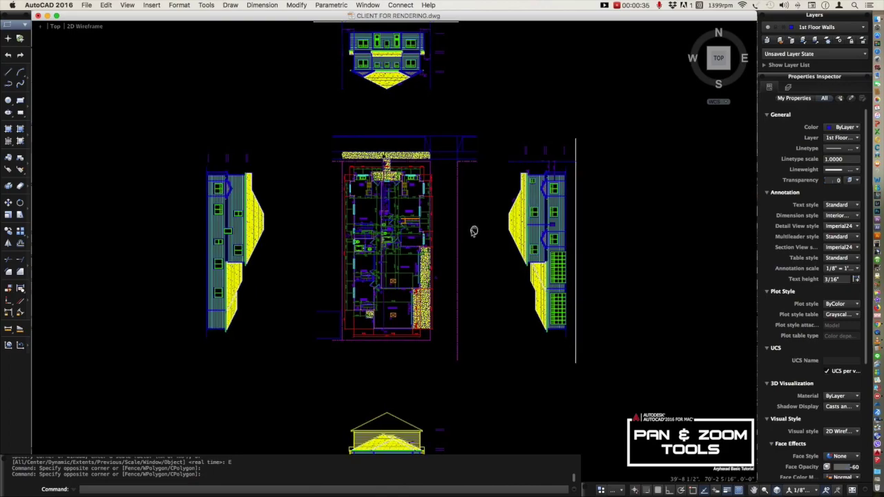
mouse_move(474, 231)
middle_down()
mouse_move(297, 231)
mouse_move(547, 248)
mouse_move(322, 246)
mouse_move(549, 256)
mouse_move(368, 260)
mouse_move(428, 246)
mouse_move(315, 267)
mouse_move(394, 190)
mouse_move(513, 271)
mouse_move(408, 256)
mouse_move(414, 263)
mouse_move(432, 193)
mouse_move(435, 352)
mouse_move(434, 166)
mouse_move(435, 266)
mouse_move(311, 221)
mouse_move(489, 209)
mouse_move(293, 227)
mouse_move(520, 188)
mouse_move(468, 286)
mouse_move(426, 239)
mouse_move(471, 254)
middle_up()
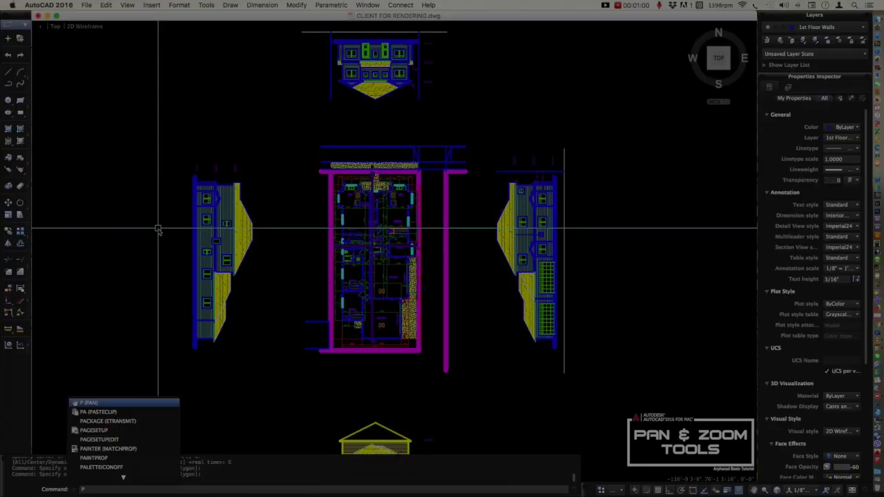
Pan to centre the floor plan between the side elevations
key(Return)
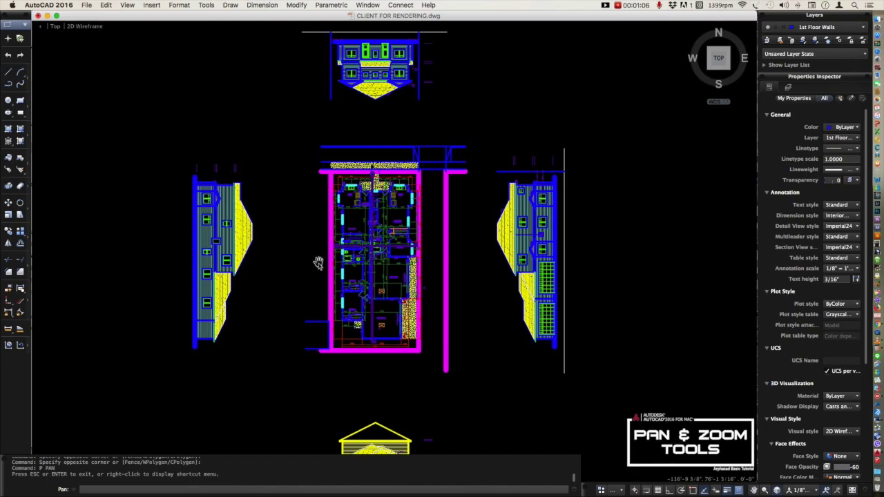
mouse_move(316, 260)
mouse_down()
mouse_move(124, 270)
mouse_move(238, 266)
mouse_move(555, 308)
mouse_move(535, 288)
mouse_move(444, 304)
mouse_move(376, 340)
mouse_move(401, 259)
mouse_move(400, 118)
mouse_move(403, 244)
mouse_move(177, 196)
mouse_move(293, 204)
mouse_move(425, 241)
mouse_move(450, 239)
mouse_move(398, 261)
mouse_move(344, 250)
mouse_up()
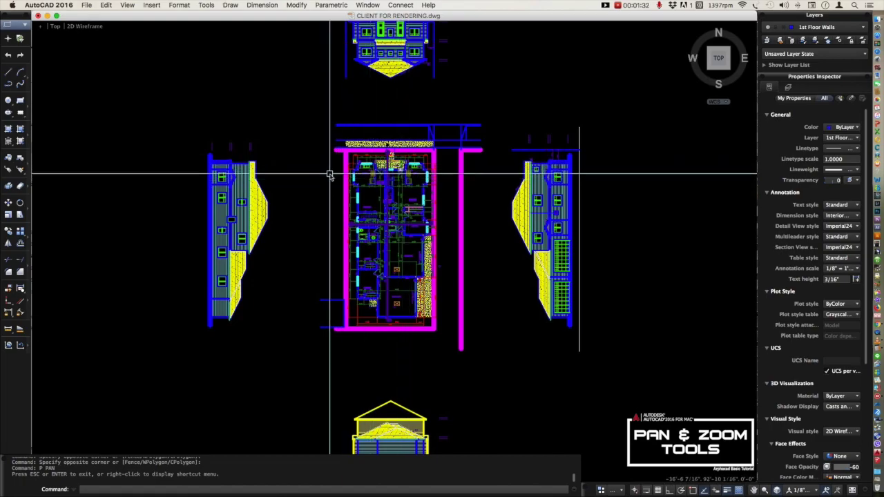
click(332, 167)
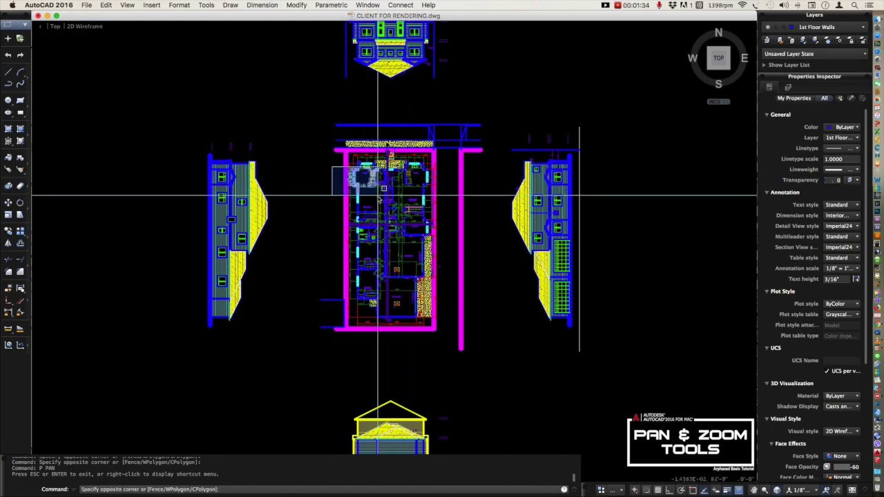
key(Escape)
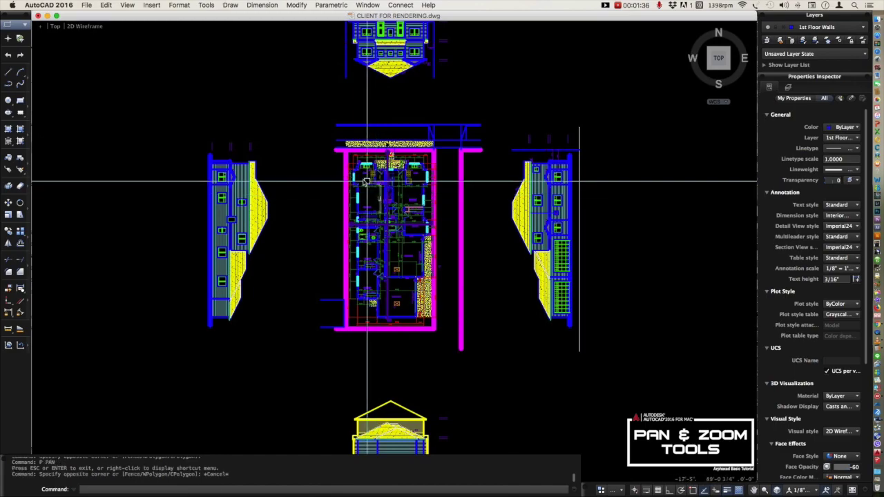
scroll(361, 180, up, 5)
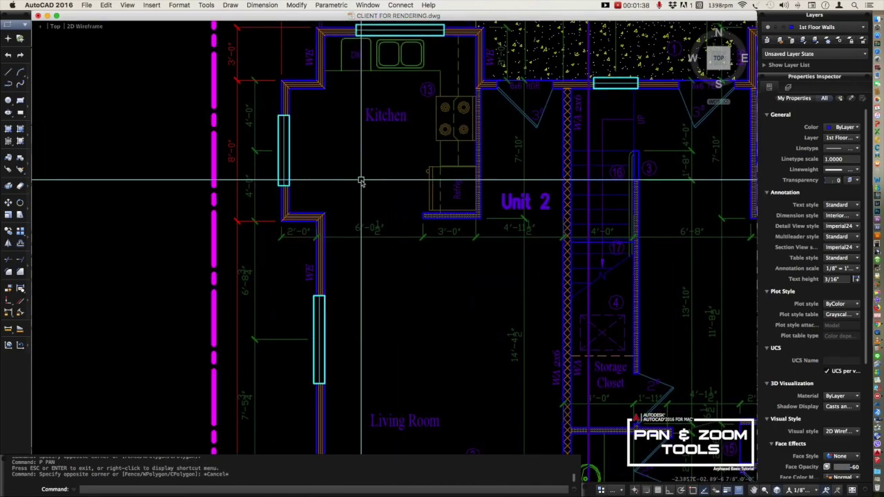
scroll(361, 181, up, 2)
scroll(361, 181, down, 2)
scroll(360, 180, down, 3)
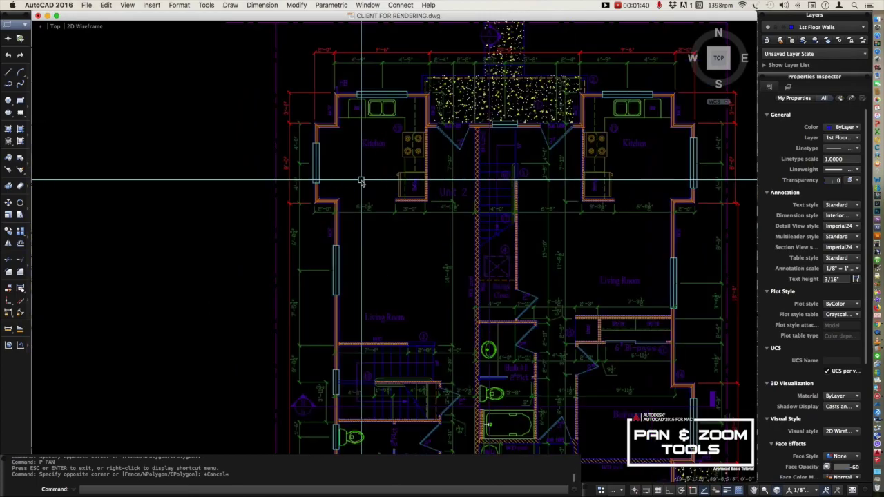
scroll(361, 181, up, 3)
scroll(362, 180, down, 5)
scroll(425, 179, up, 5)
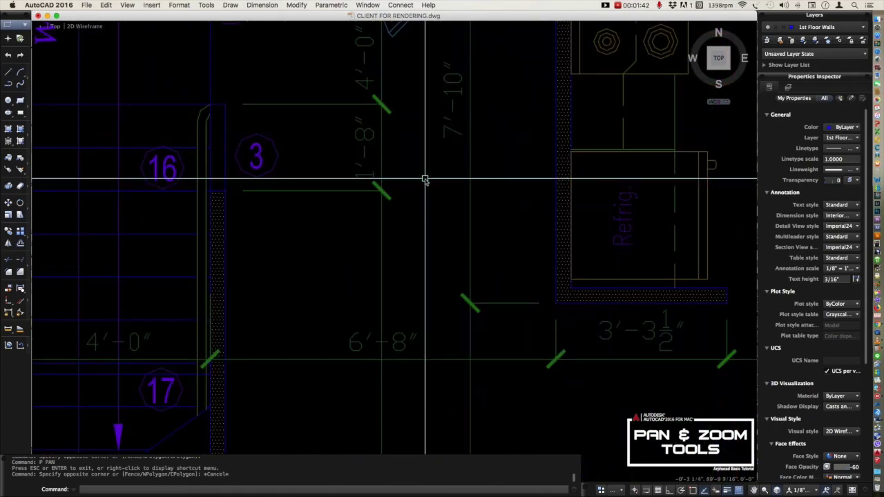
scroll(425, 179, down, 5)
scroll(425, 180, up, 4)
scroll(424, 180, down, 6)
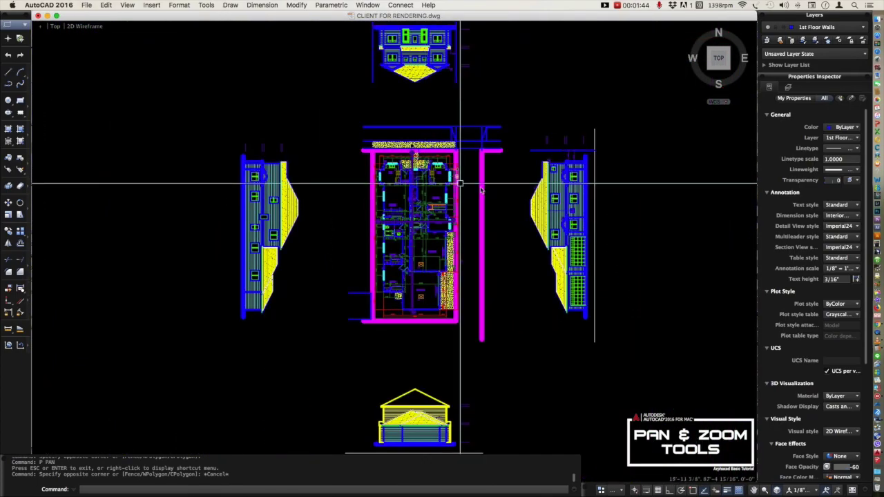
scroll(452, 186, up, 5)
scroll(443, 188, down, 5)
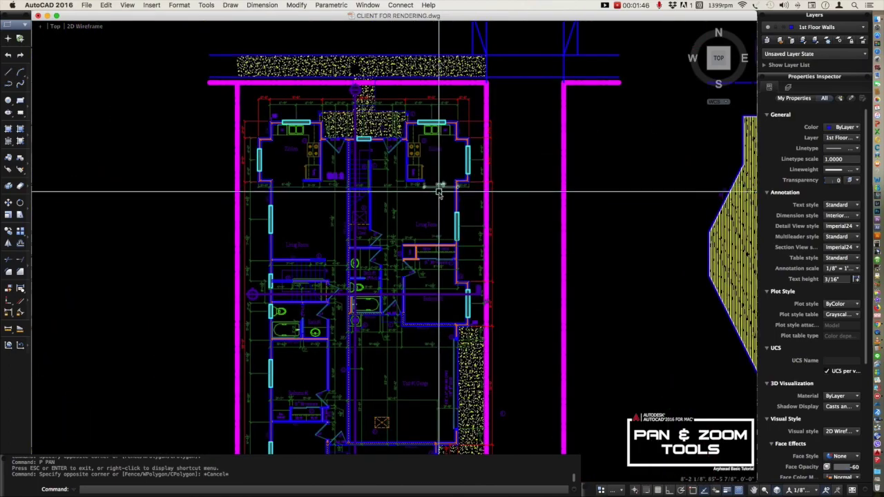
mouse_move(484, 194)
middle_down()
mouse_move(286, 194)
mouse_move(455, 194)
middle_up()
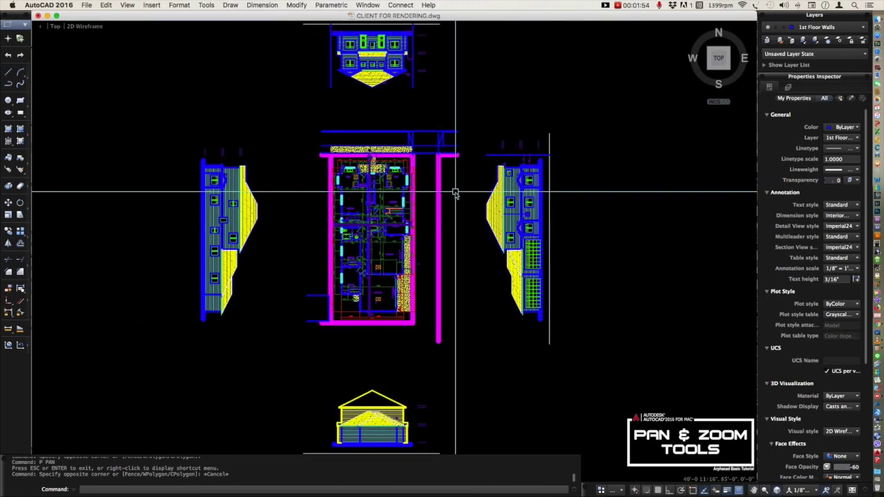
mouse_move(460, 193)
middle_down()
mouse_move(297, 191)
mouse_move(324, 193)
middle_up()
scroll(324, 194, up, 5)
scroll(324, 194, down, 5)
middle_drag(251, 191, 389, 200)
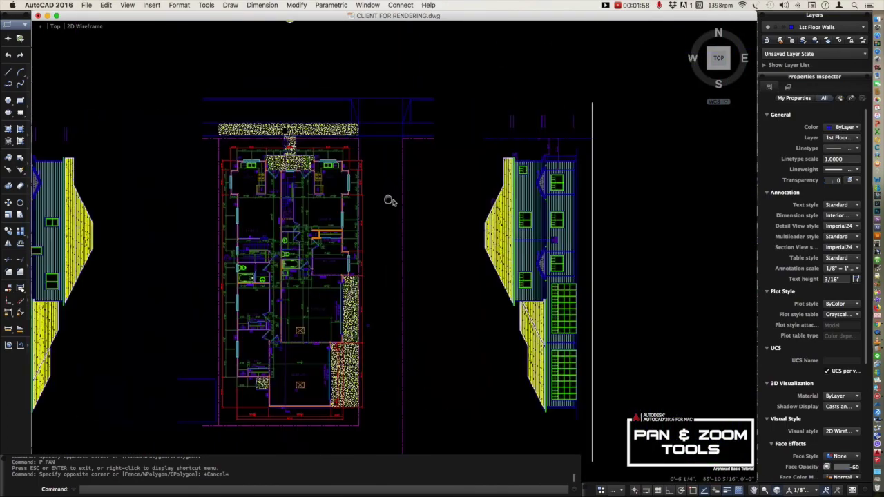
scroll(393, 201, up, 2)
scroll(396, 200, down, 4)
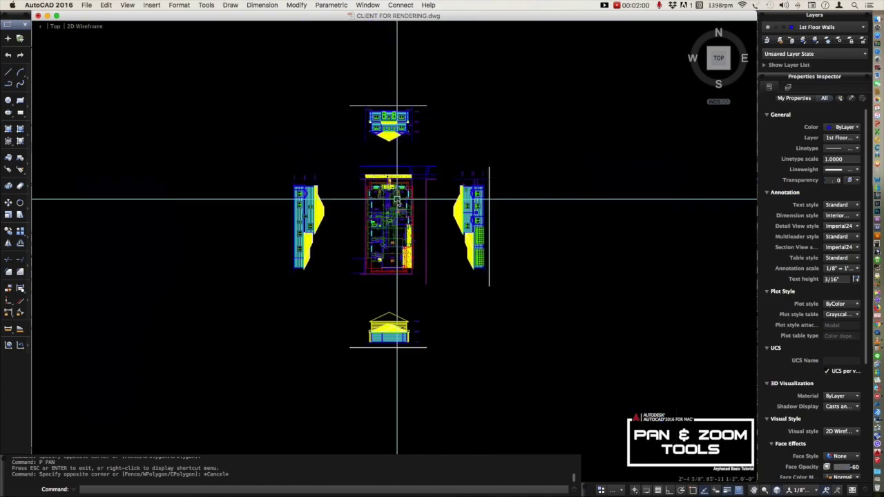
scroll(394, 197, up, 2)
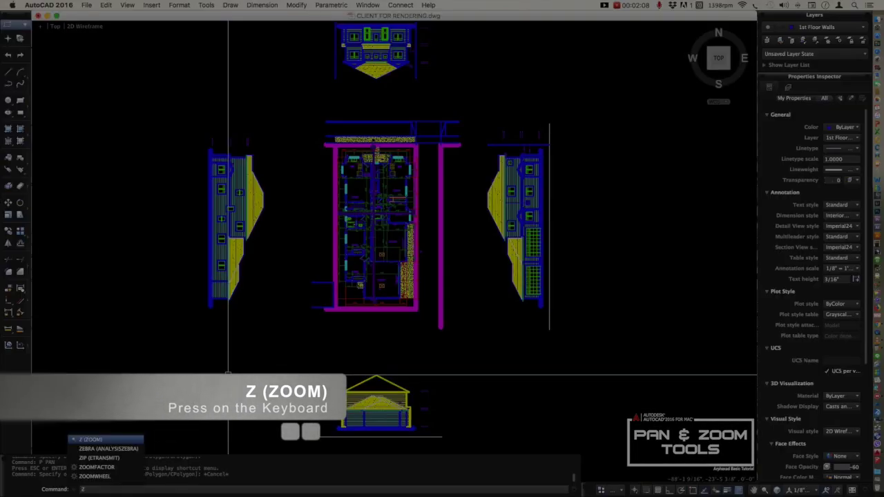
Zoom-window around the upper floor plan
key(Return)
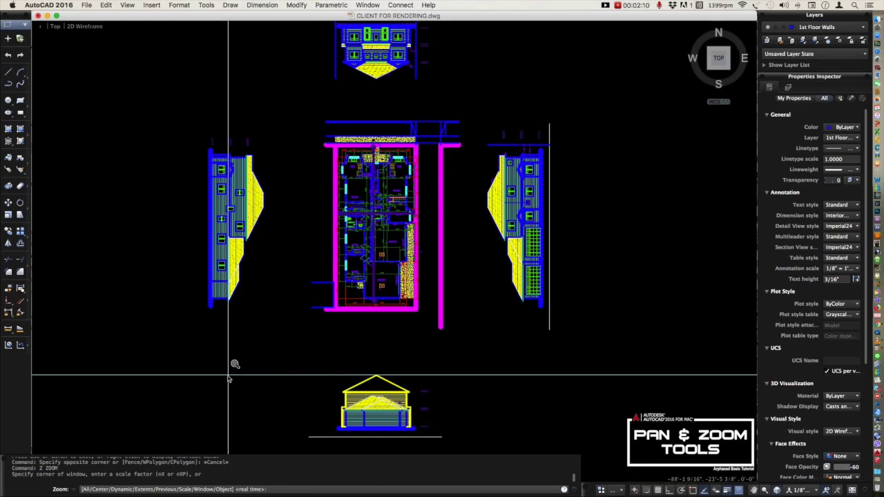
click(322, 140)
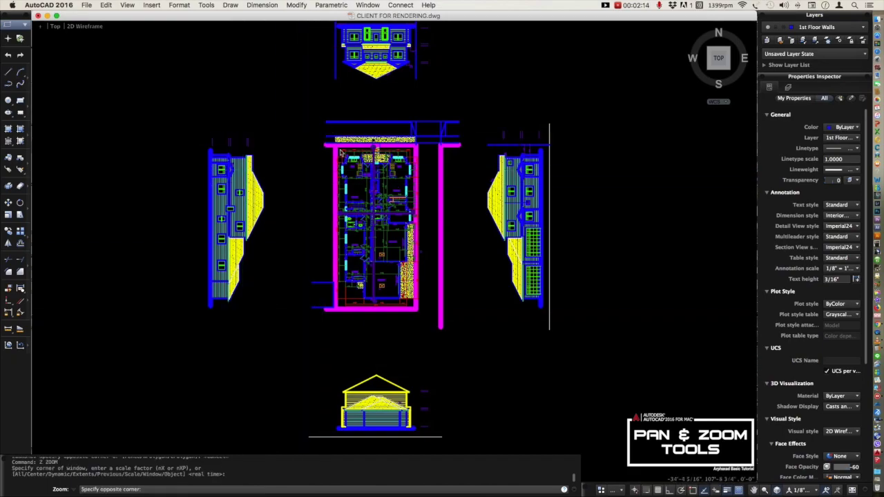
click(417, 185)
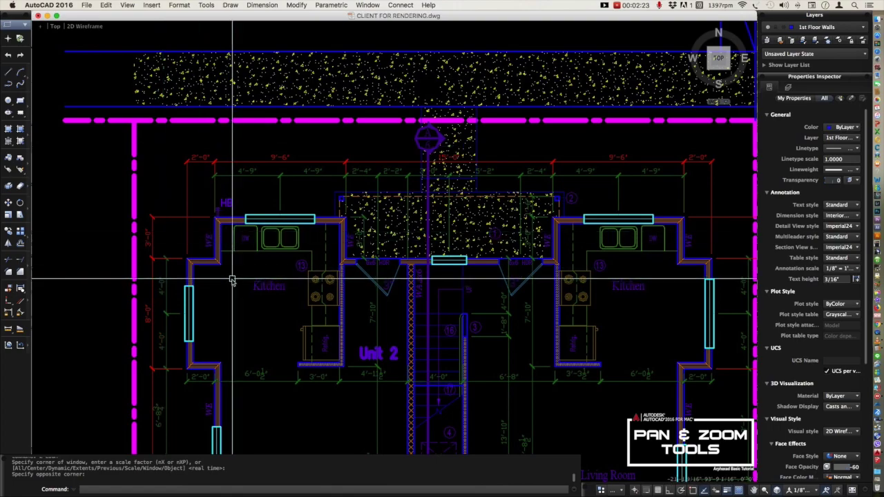
Wheel-zoom into Unit 2's stair, storage closet and living rooms, cancelling a stray selection window
scroll(235, 242, down, 10)
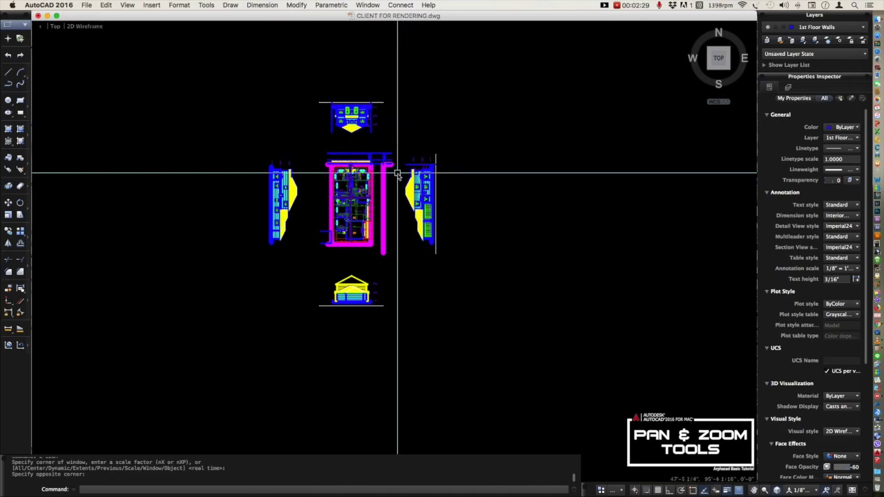
scroll(398, 172, up, 5)
scroll(397, 174, down, 5)
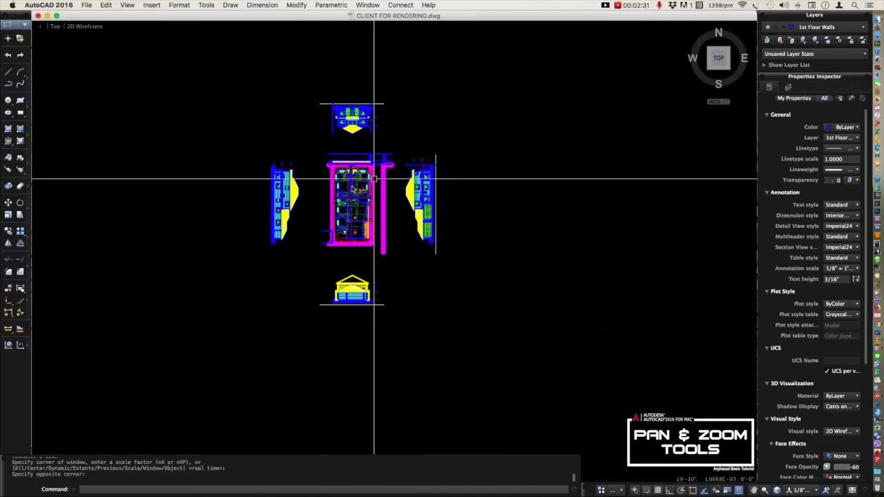
scroll(299, 187, up, 10)
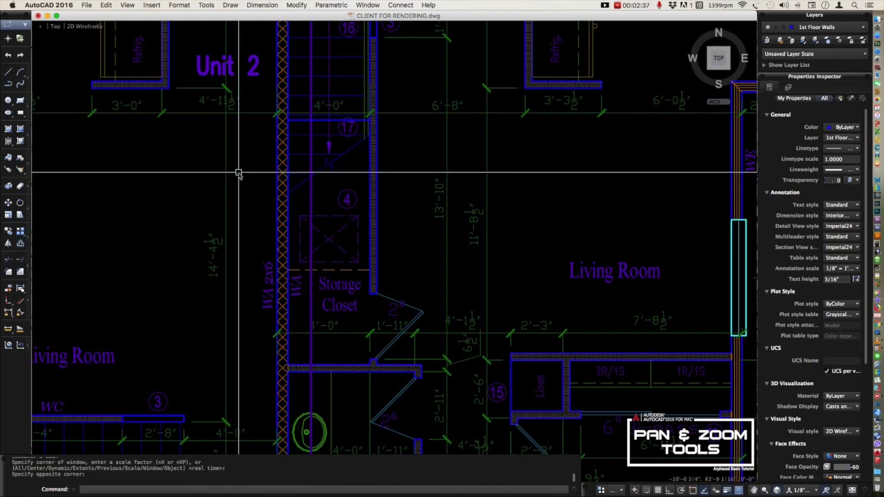
click(425, 166)
click(496, 197)
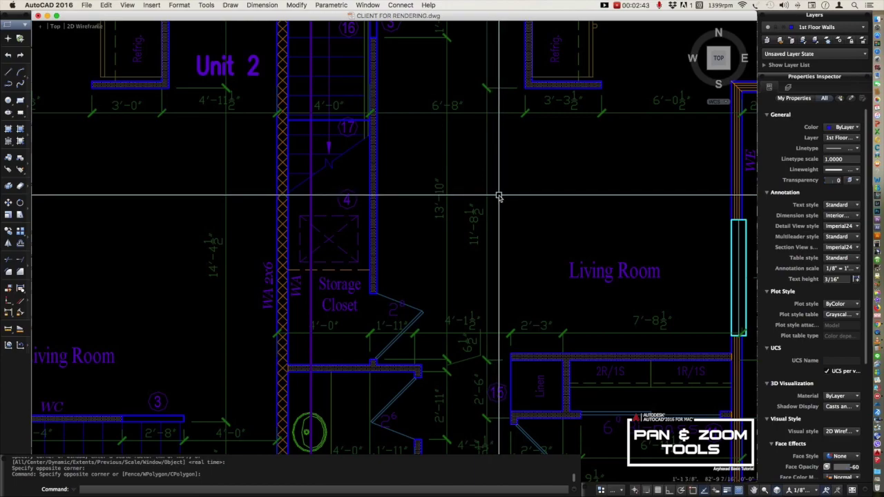
Run ZOOM Extents to fit the whole floor plan and its four elevations
text(z)
key(Return)
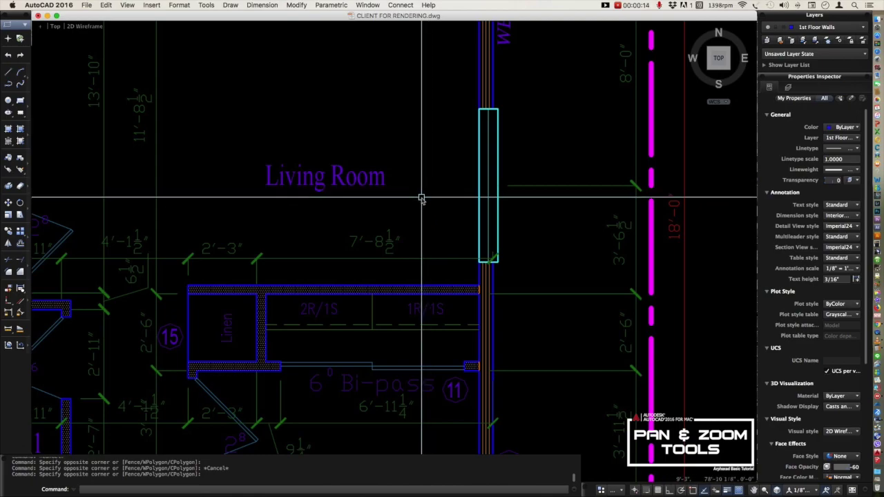
text(z)
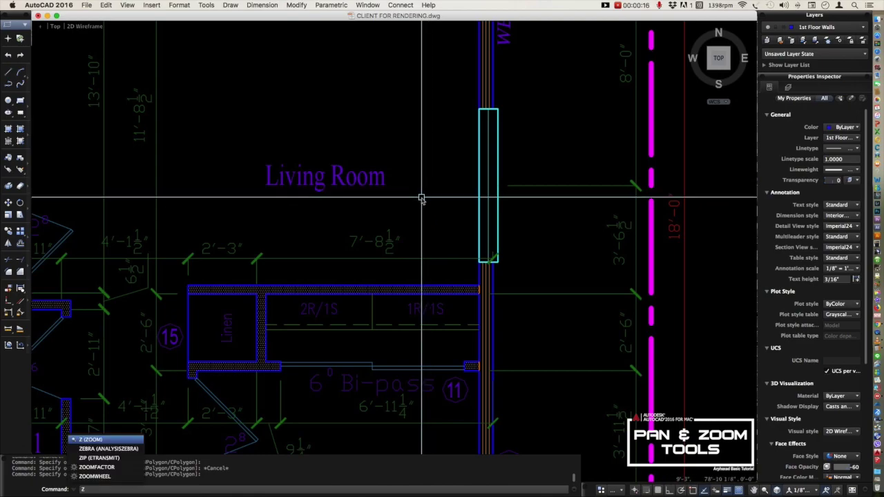
key(Return)
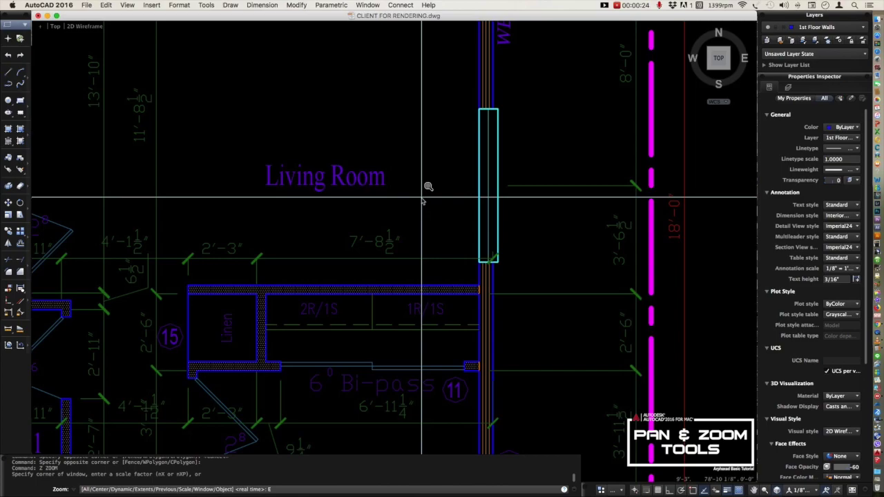
key(Return)
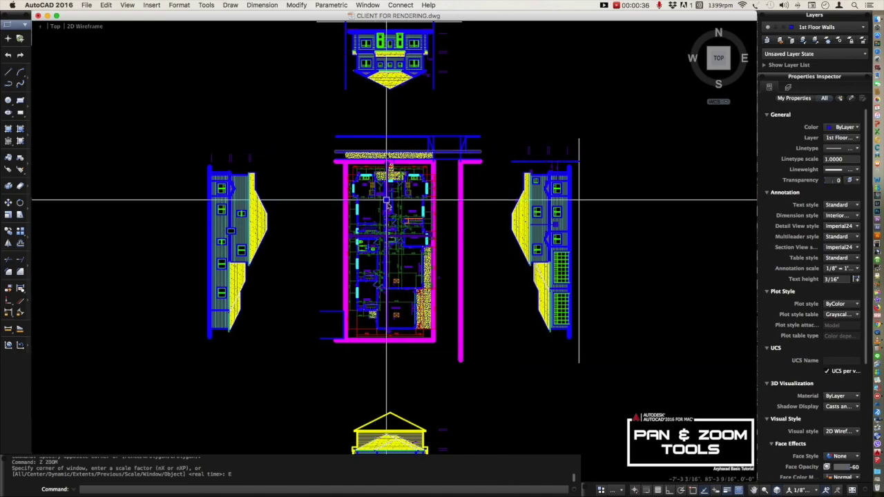
scroll(390, 199, up, 10)
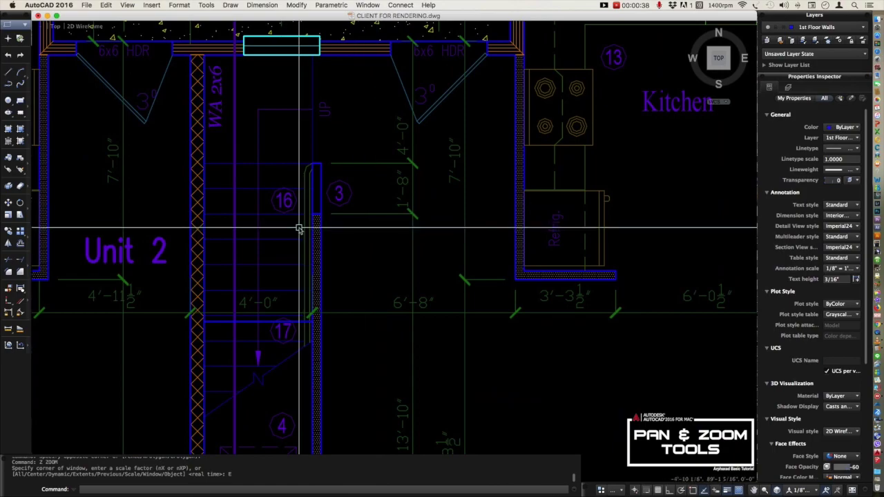
middle_drag(300, 228, 393, 254)
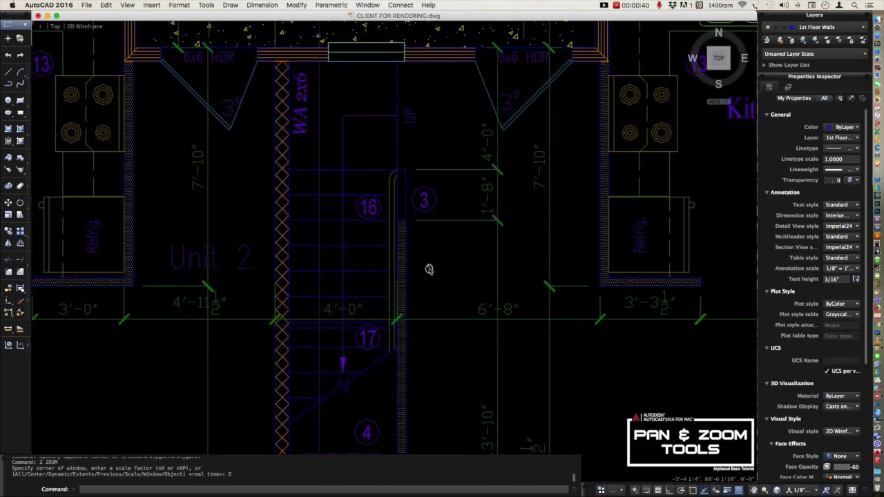
middle_drag(429, 269, 443, 280)
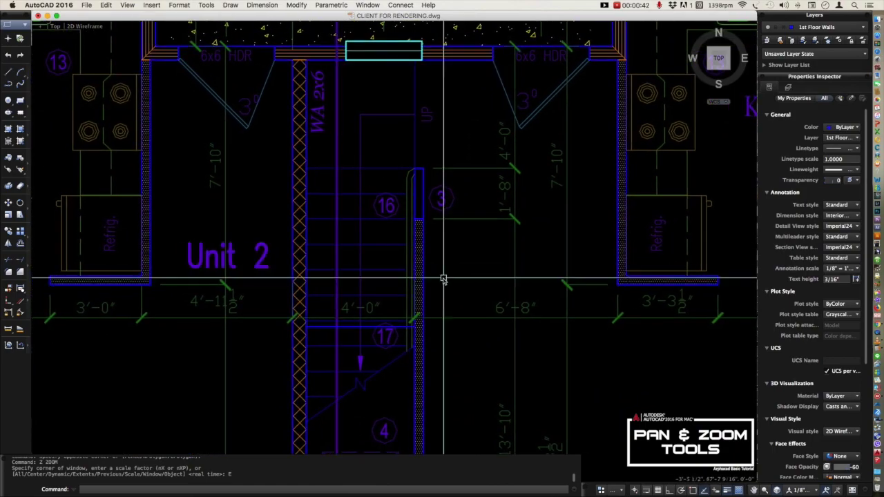
key(Return)
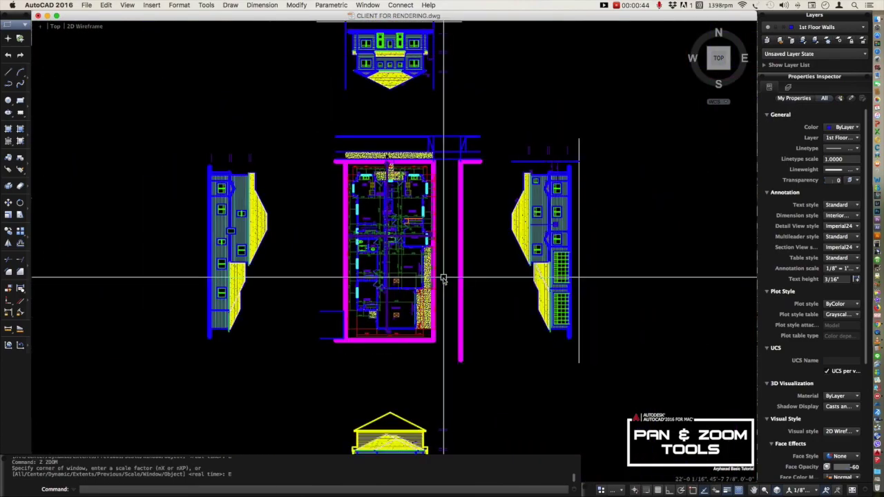